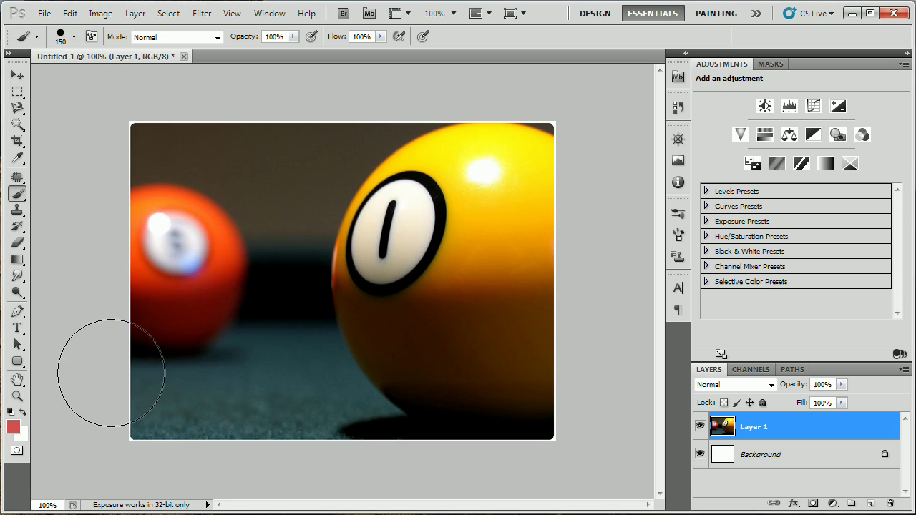
Try a freehand lasso selection around the orange ball, then discard it
left_click(21, 452)
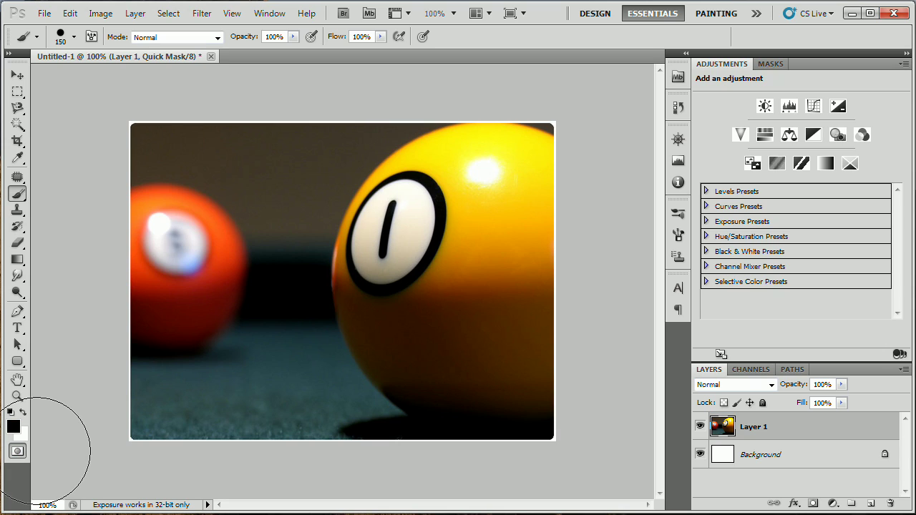
key("q")
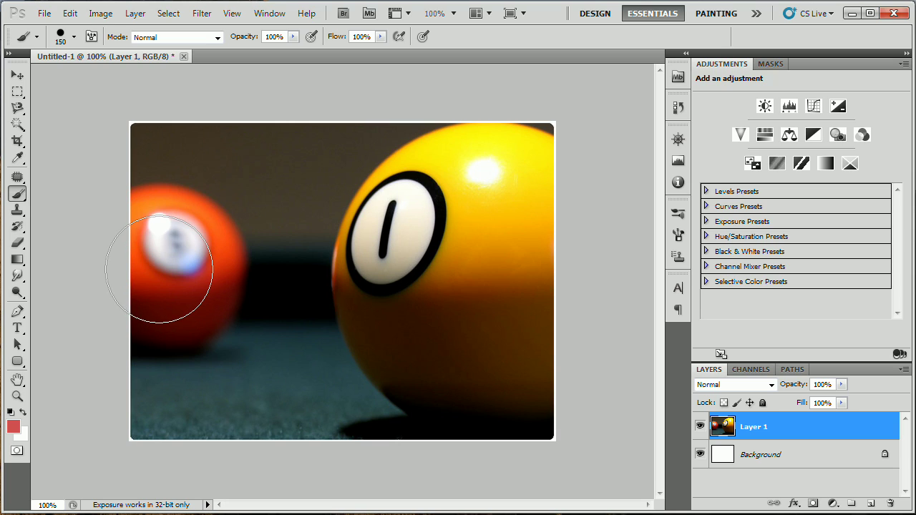
left_click(20, 114)
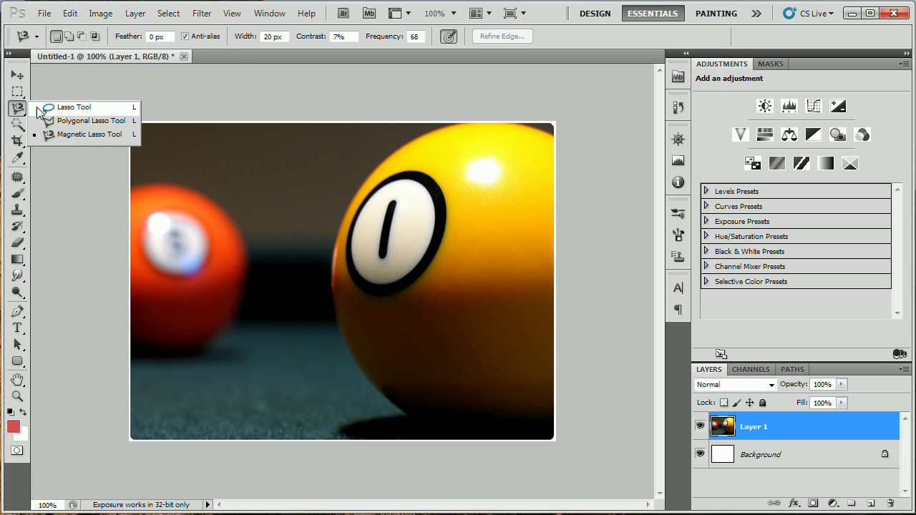
left_click(82, 104)
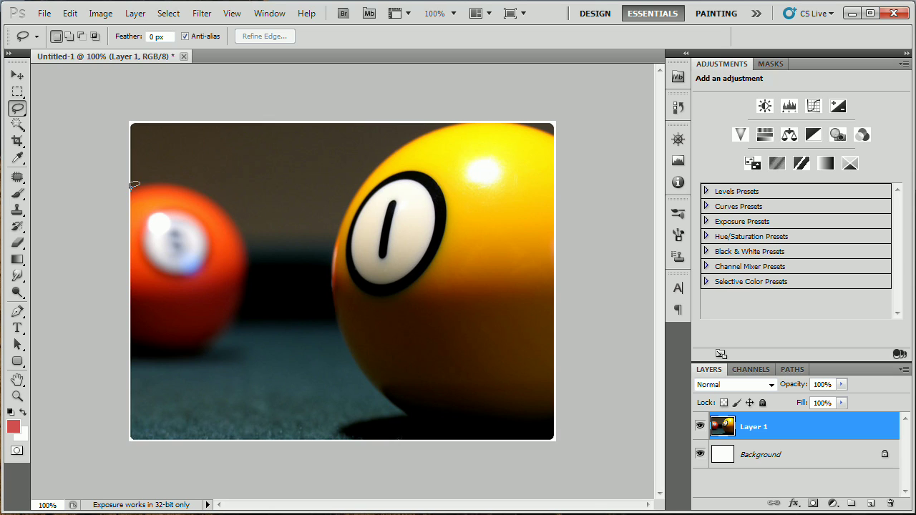
mouse_move(132, 189)
left_mouse_down()
mouse_move(168, 206)
mouse_move(163, 177)
mouse_move(214, 198)
mouse_move(236, 222)
mouse_move(245, 265)
mouse_move(230, 309)
mouse_move(147, 348)
mouse_move(125, 345)
left_mouse_up()
right_click(171, 192)
left_click(200, 202)
right_click(163, 218)
left_click(182, 225)
Trace the orange ball with the Magnetic Lasso, discard it, and revert to the rectangular marquee
right_click(17, 108)
left_click(72, 133)
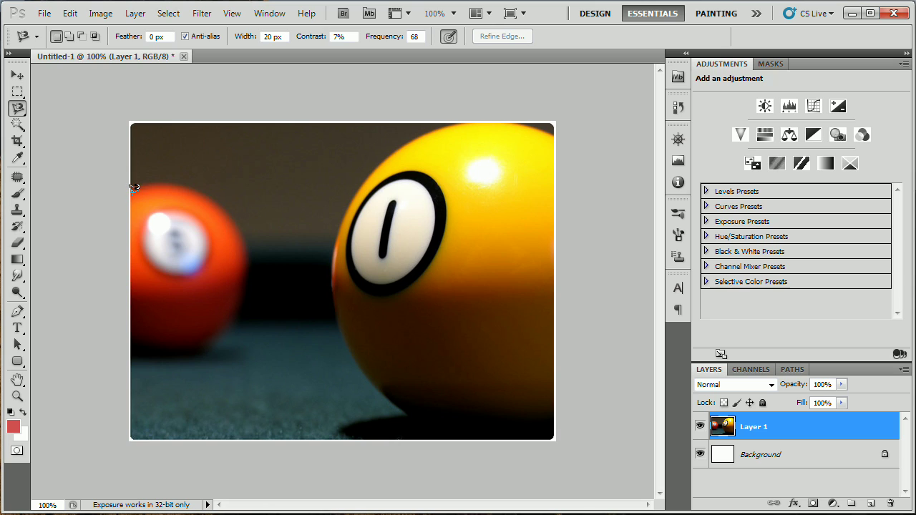
left_click(131, 188)
mouse_move(243, 236)
left_mouse_down()
mouse_move(242, 279)
mouse_move(224, 329)
mouse_move(193, 346)
mouse_move(127, 338)
left_mouse_up()
left_click(128, 338)
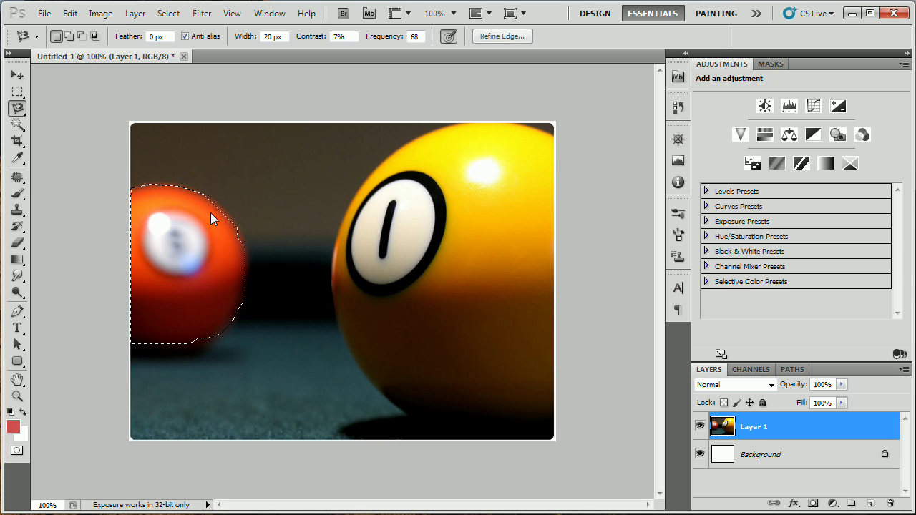
right_click(211, 215)
left_click(223, 221)
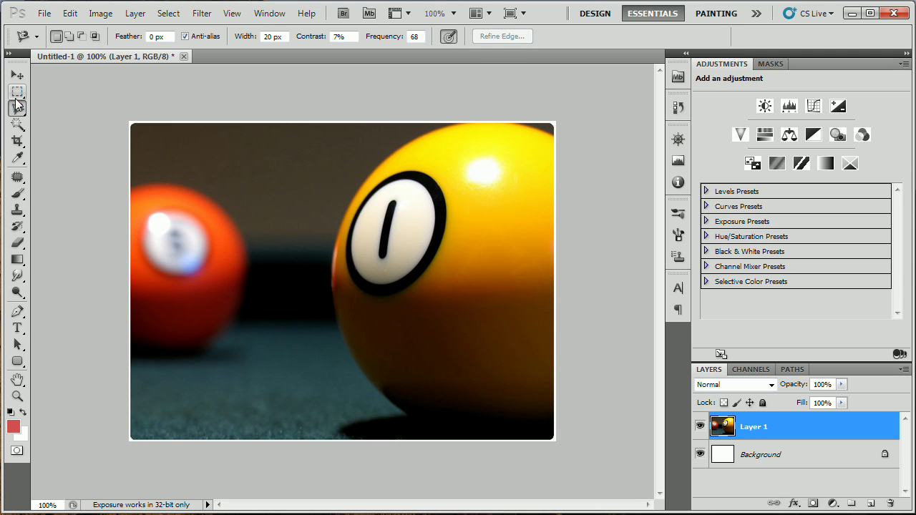
left_click(16, 94)
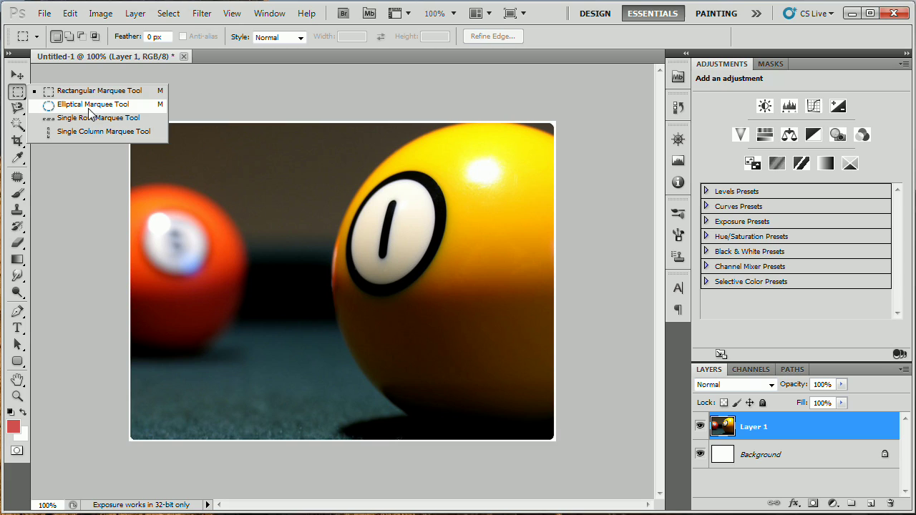
left_click(95, 202)
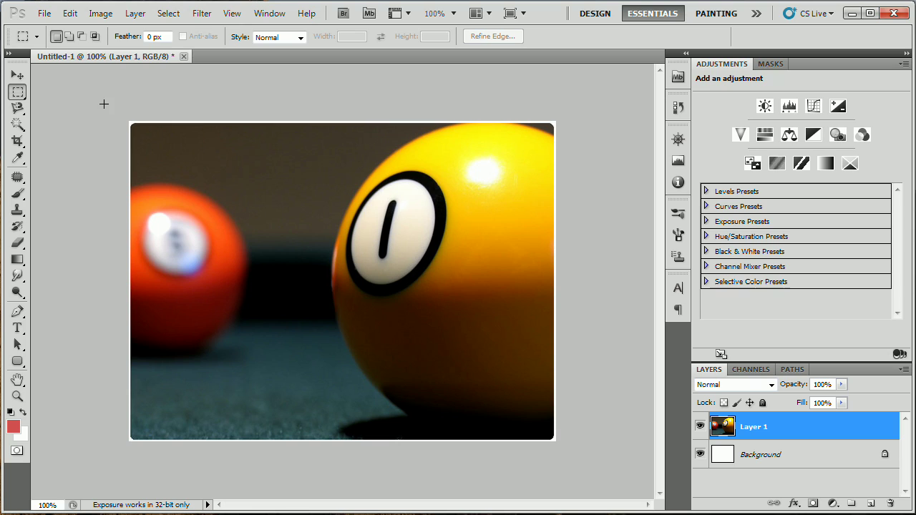
In Quick Mask mode, paint over the orange ball with a size-250 brush
left_click(17, 450)
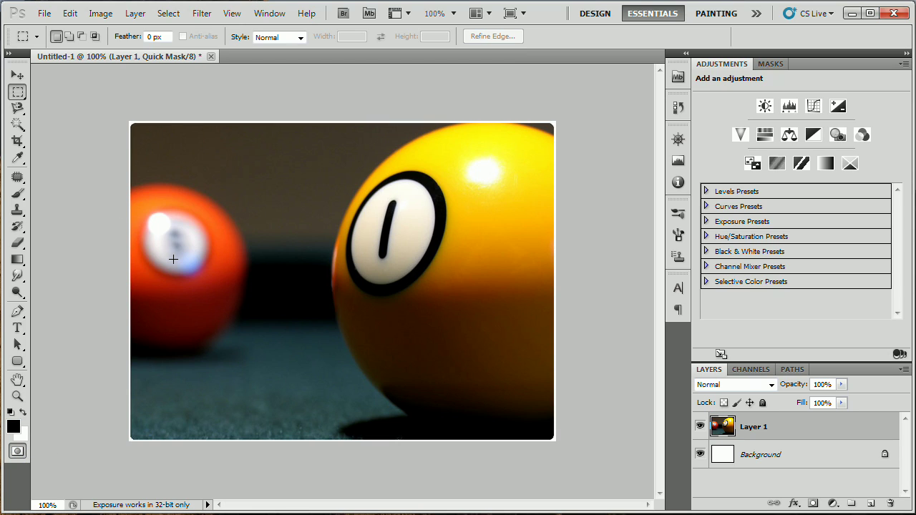
left_click(17, 193)
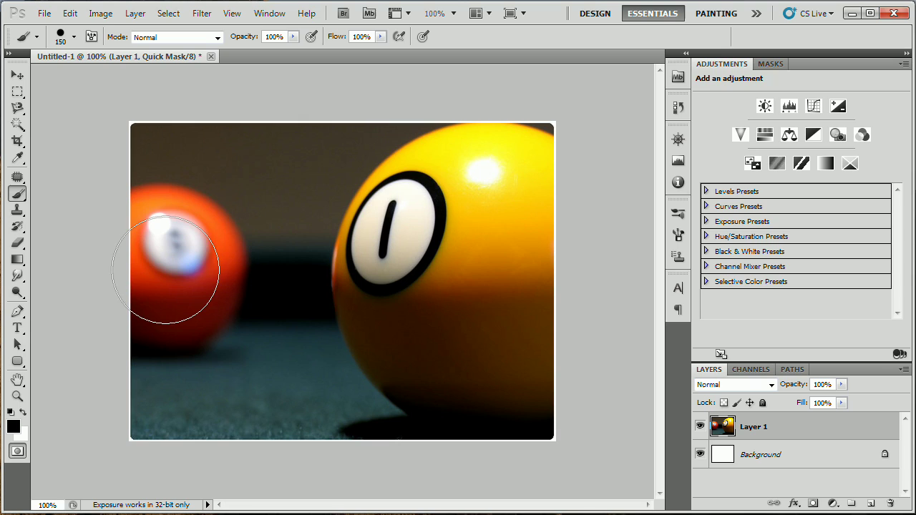
key("bracketright")
key("bracketright")
key("bracketright")
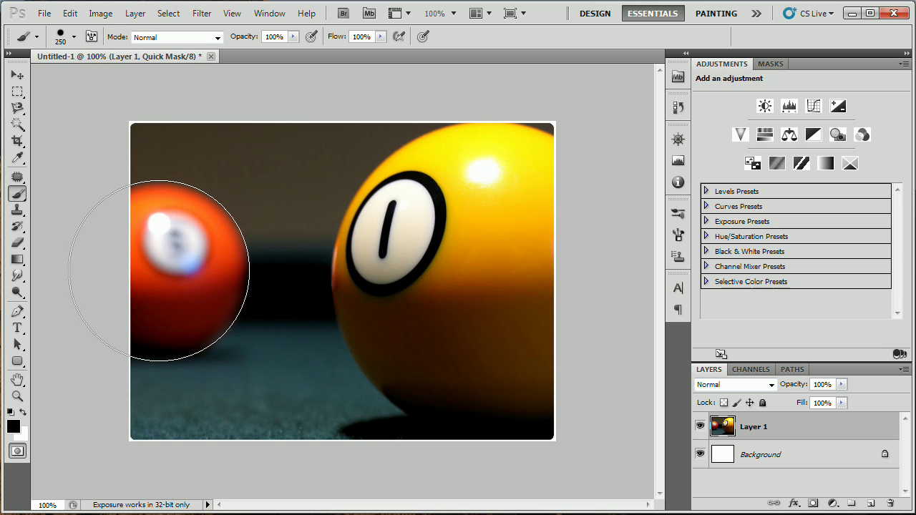
left_click(163, 272)
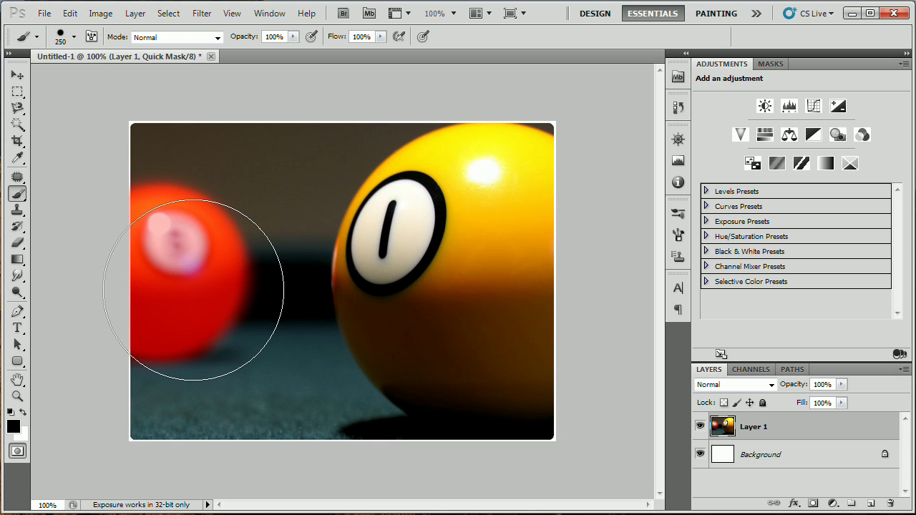
Convert the mask to a selection and preview a hue shift in Hue/Saturation, then cancel
left_click(17, 451)
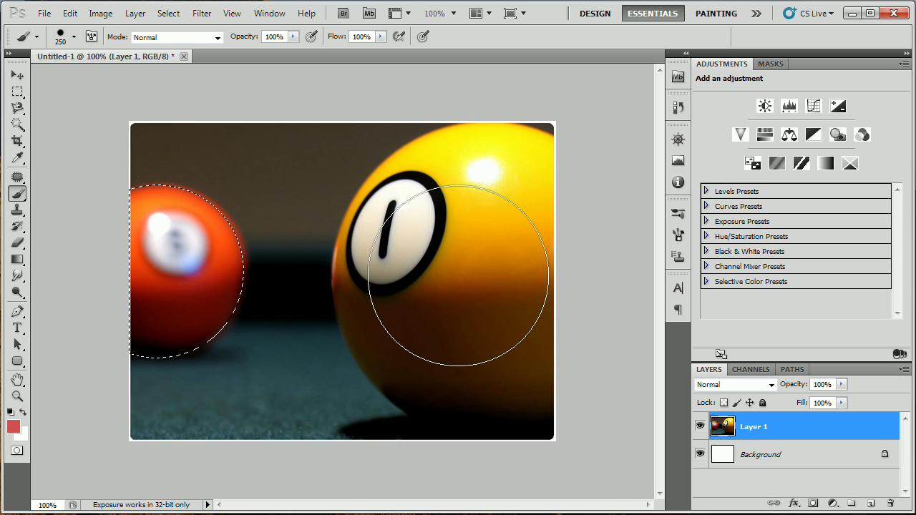
key("ctrl+u")
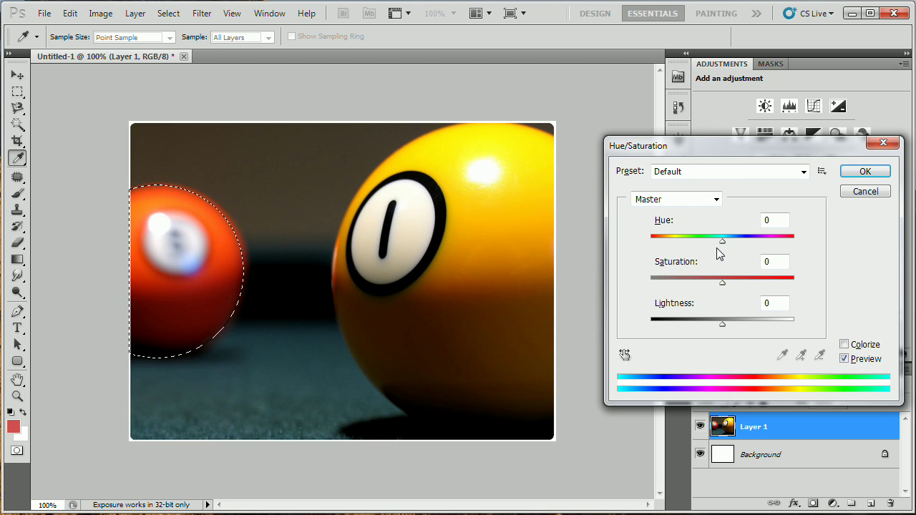
mouse_move(722, 243)
left_mouse_down()
mouse_move(756, 241)
mouse_move(718, 246)
left_mouse_up()
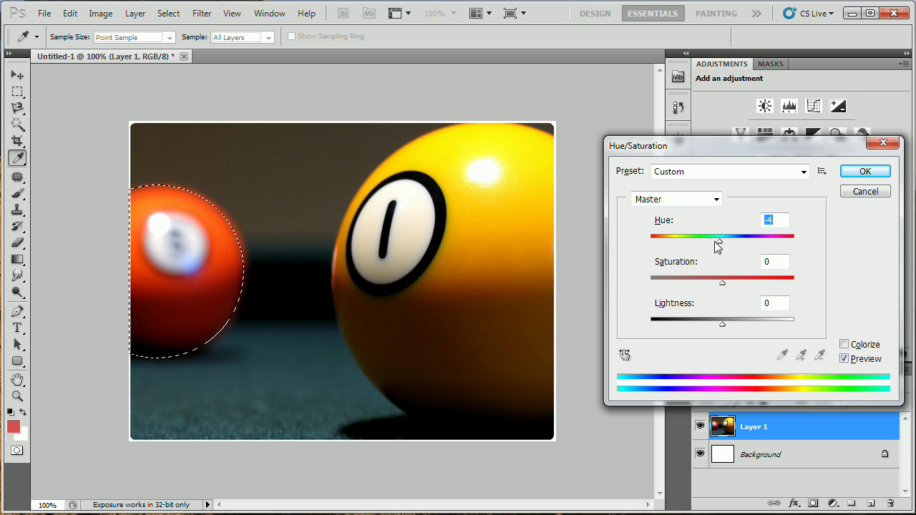
left_click(845, 192)
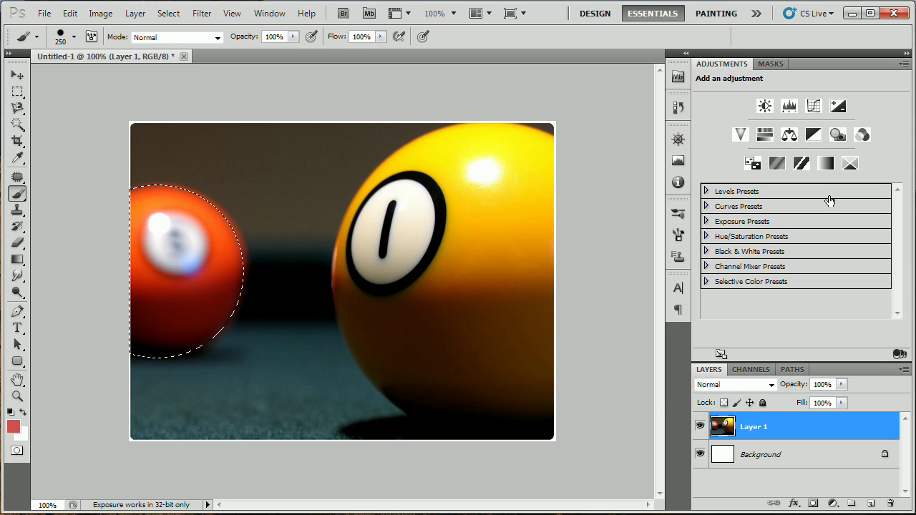
Preview brightening the orange ball's midtones in Levels, then cancel
key("ctrl+l")
left_click_drag(794, 369, 849, 369)
key("Escape")
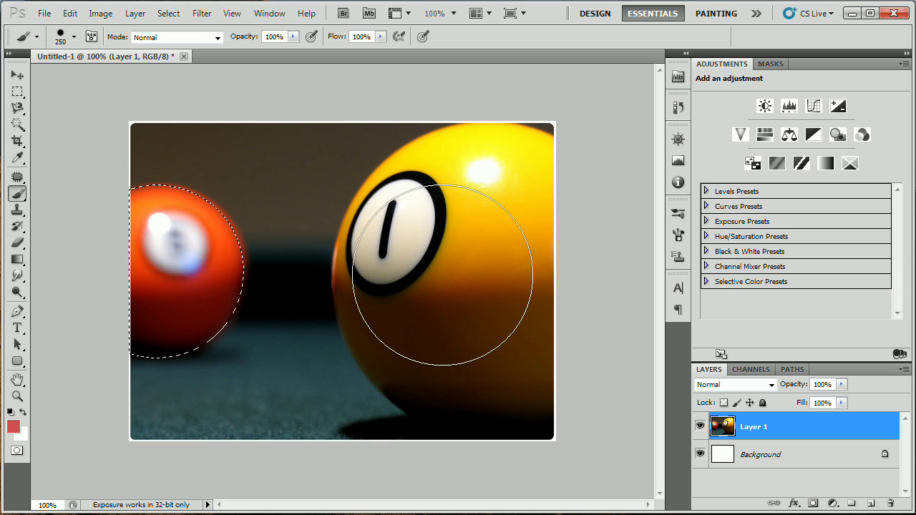
key("bracketleft")
key("bracketleft")
key("bracketleft")
key("bracketleft")
key("bracketleft")
key("bracketleft")
key("bracketleft")
key("bracketleft")
key("bracketleft")
key("bracketleft")
key("bracketleft")
key("bracketleft")
key("bracketleft")
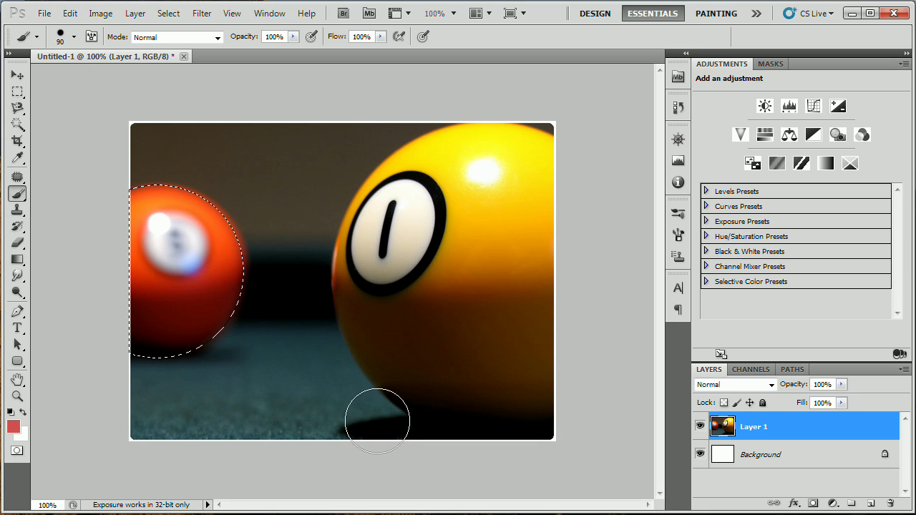
Paint over the yellow 1 ball in Quick Mask with a size-400 brush, then exit
left_click(14, 452)
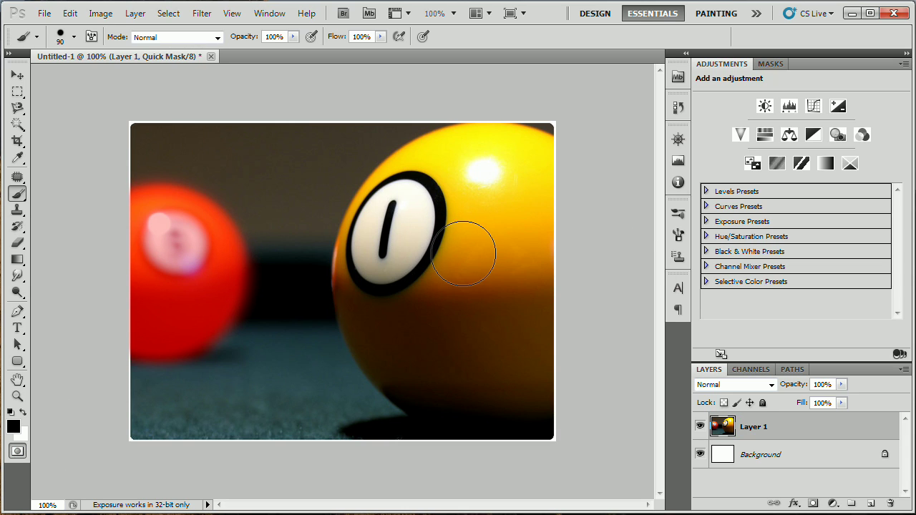
key("bracketright")
key("bracketright")
key("bracketright")
key("bracketright")
key("bracketright")
key("bracketright")
key("bracketright")
key("bracketright")
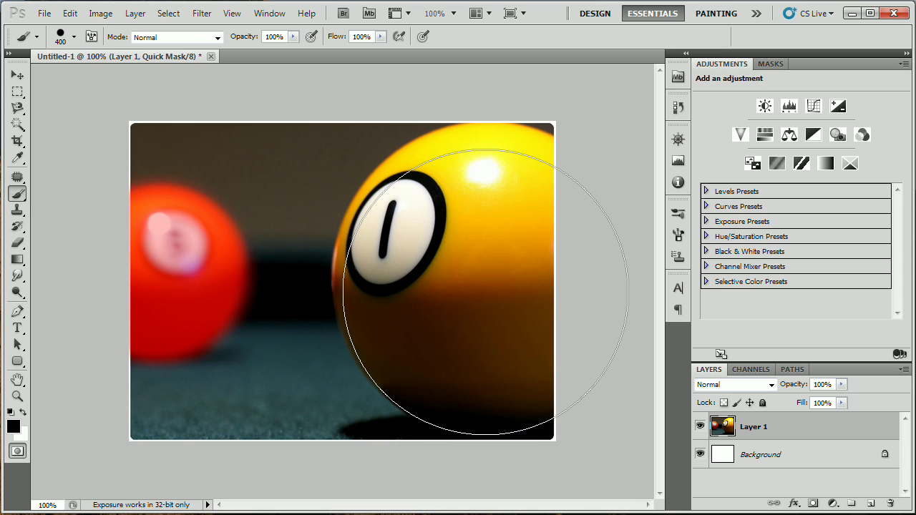
mouse_move(486, 292)
left_mouse_down()
mouse_move(472, 283)
mouse_move(495, 262)
left_mouse_up()
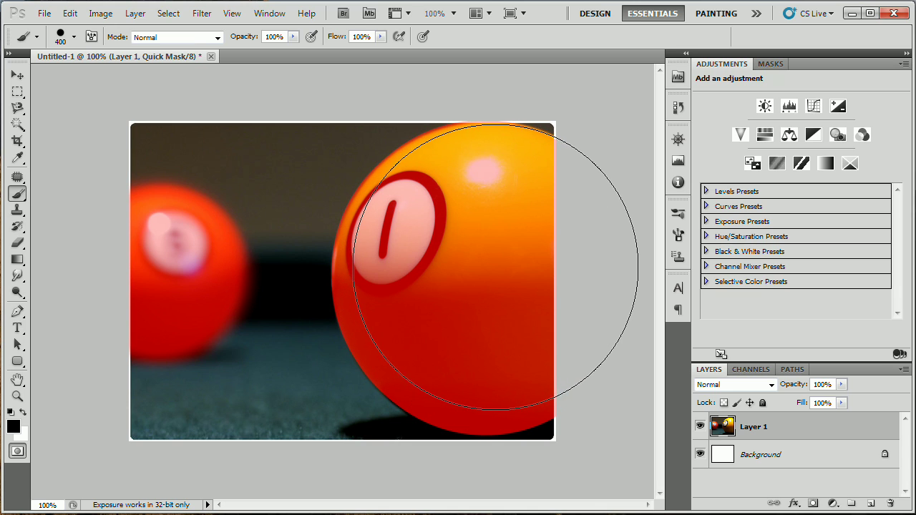
left_click(17, 450)
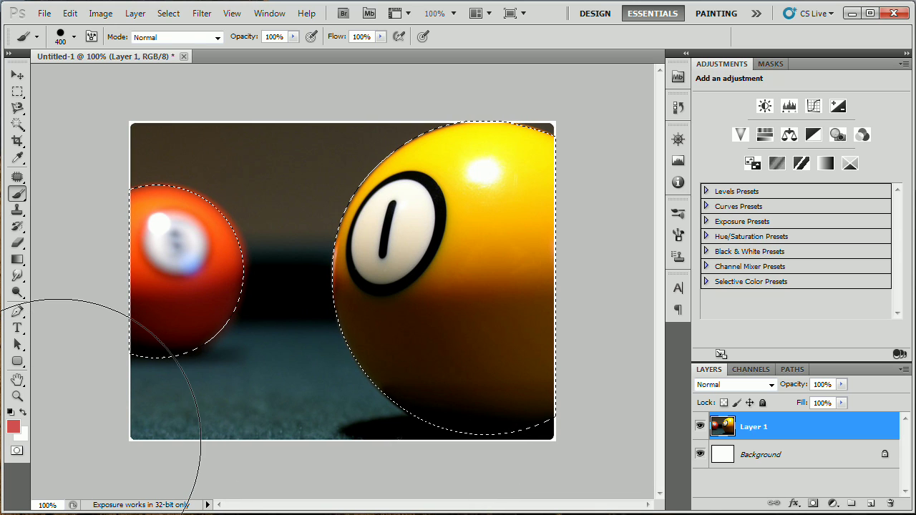
Set Hue/Saturation Saturation to -100 on both selected balls and apply it
key("bracketleft")
key("bracketleft")
key("bracketleft")
key("bracketleft")
key("bracketleft")
key("bracketleft")
key("bracketleft")
key("bracketleft")
key("bracketleft")
key("bracketleft")
key("bracketleft")
key("bracketleft")
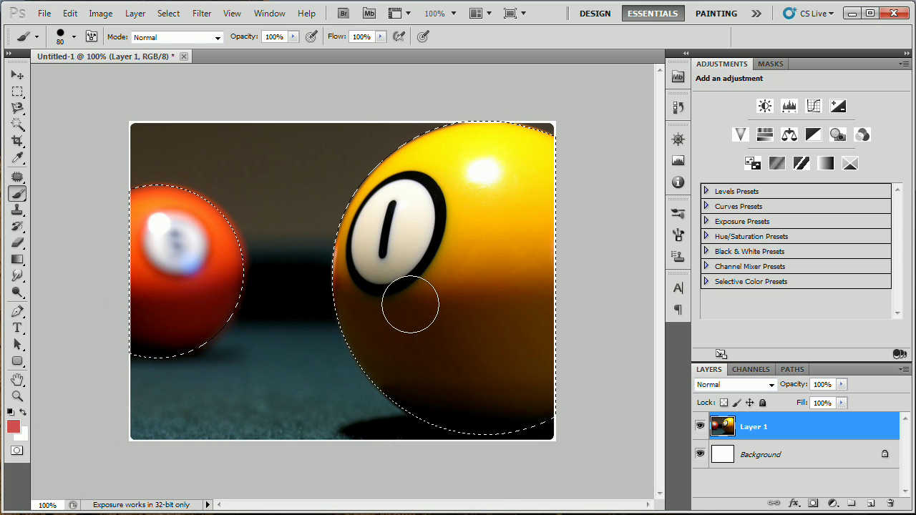
key("i")
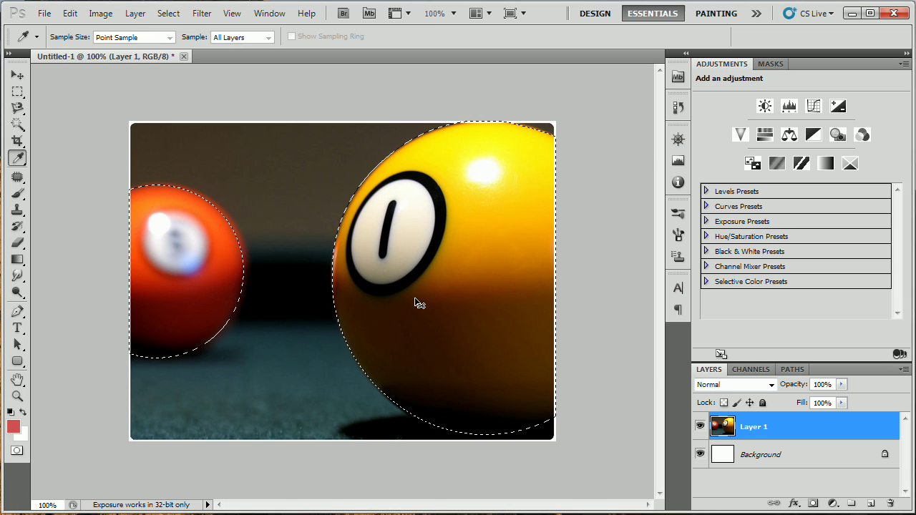
key("ctrl+u")
mouse_move(722, 240)
left_mouse_down()
mouse_move(758, 239)
mouse_move(725, 239)
left_mouse_up()
left_click_drag(720, 279, 615, 286)
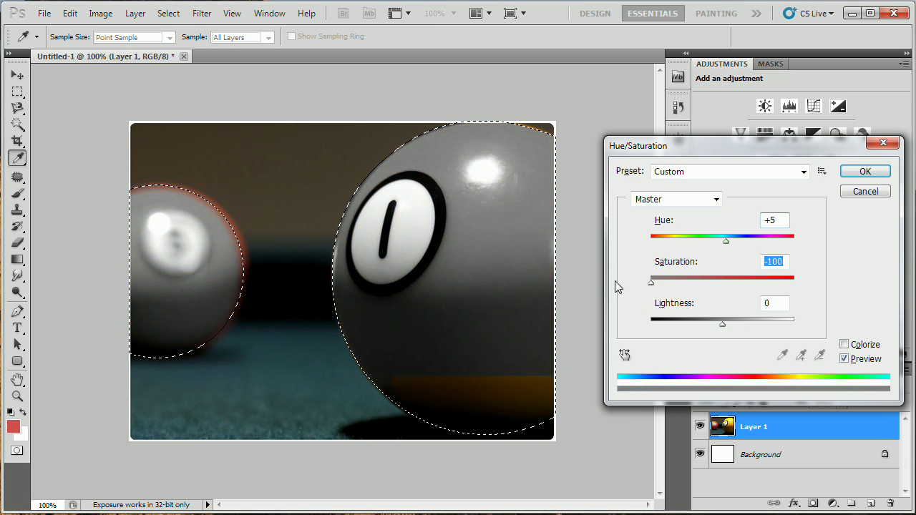
left_click(864, 172)
Deselect the billiard balls
left_click(17, 91)
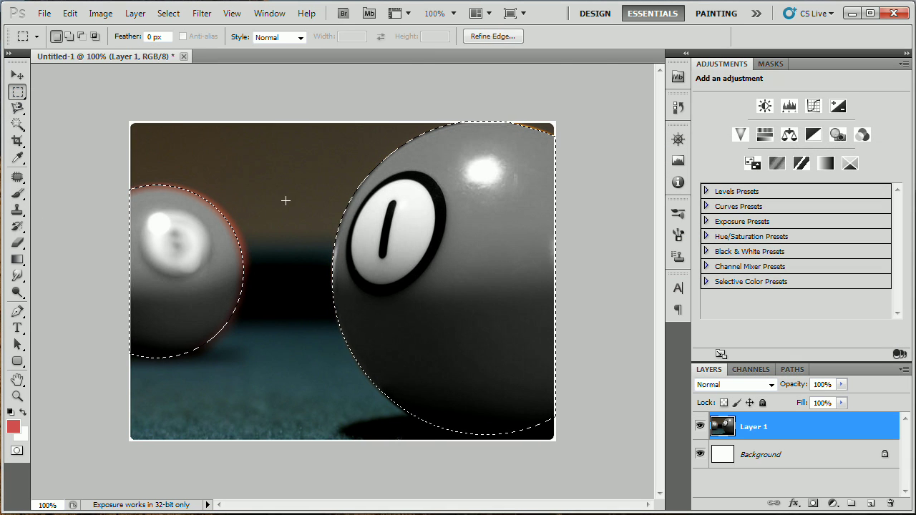
right_click(285, 201)
left_click(308, 209)
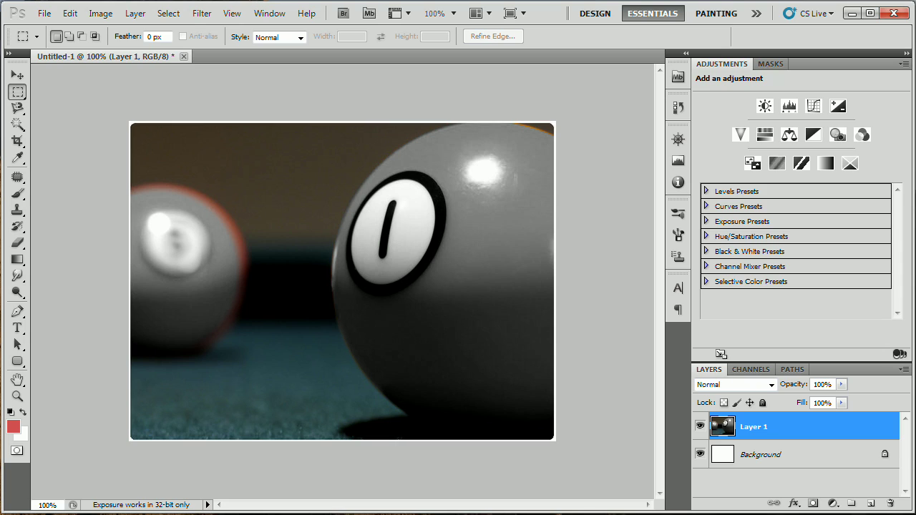